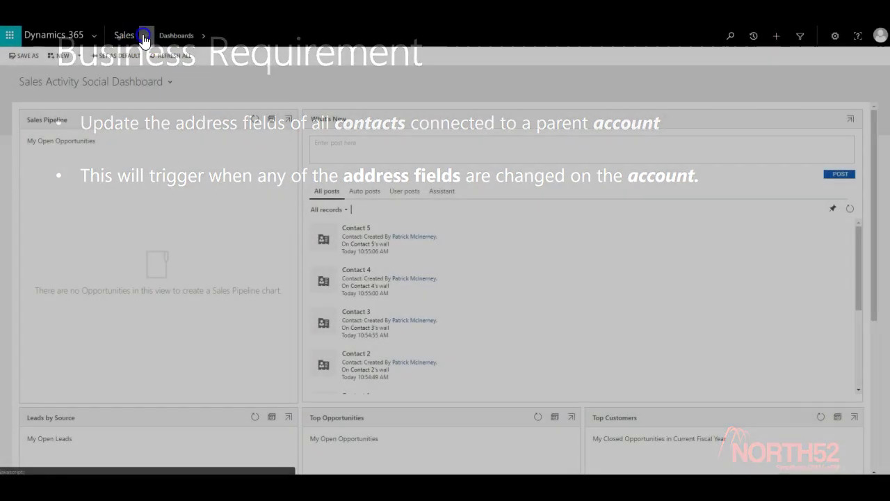
Go to Settings > N52 Formula and start a new formula record
click(133, 35)
click(300, 73)
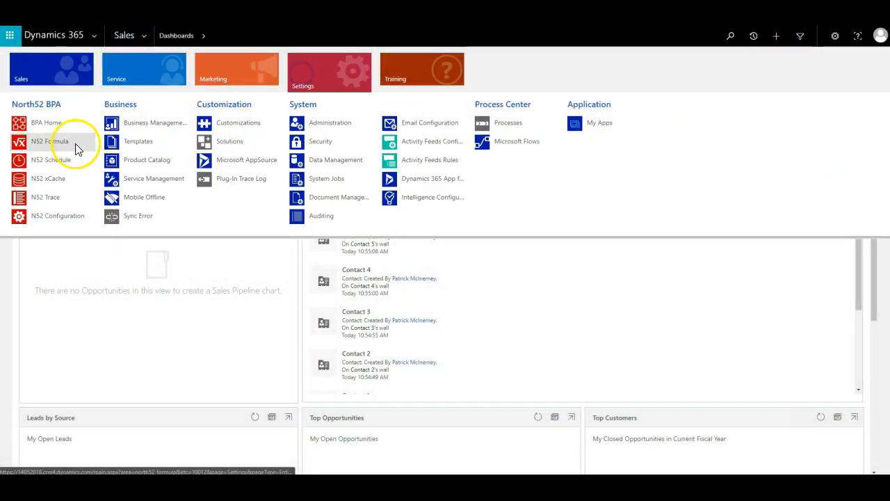
click(57, 142)
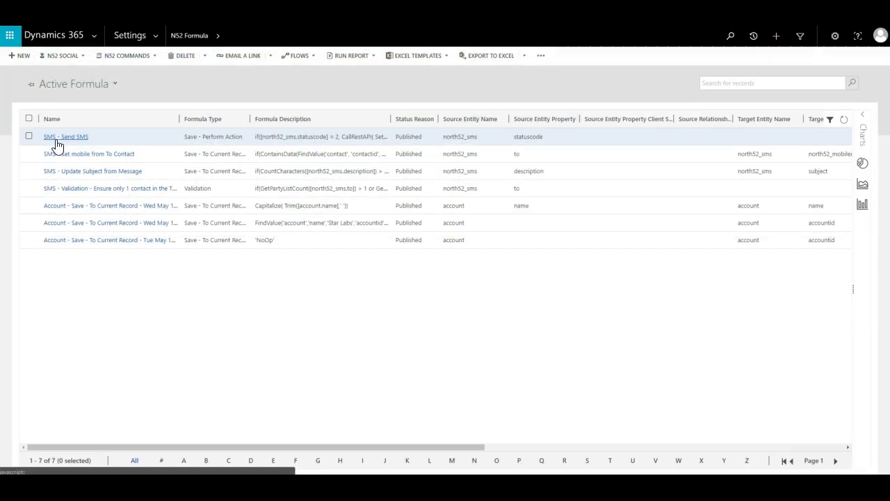
click(21, 56)
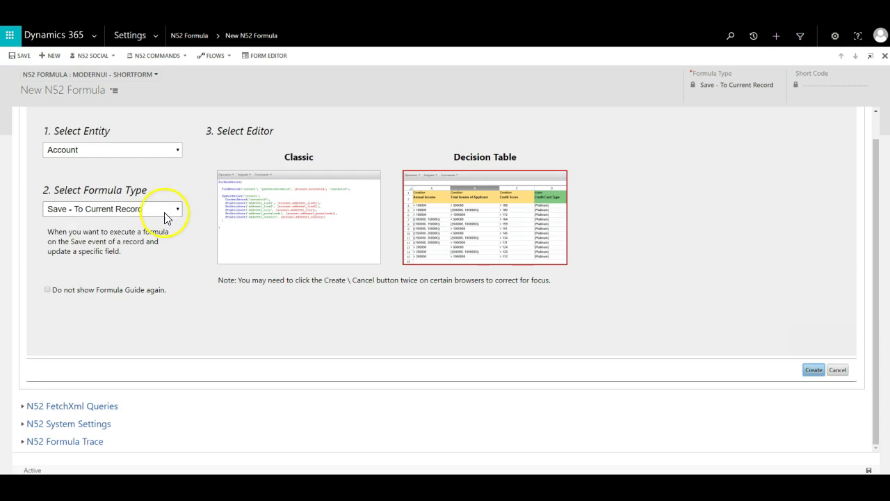
Choose the Save - Perform Action formula type with the Classic editor
click(177, 208)
click(119, 343)
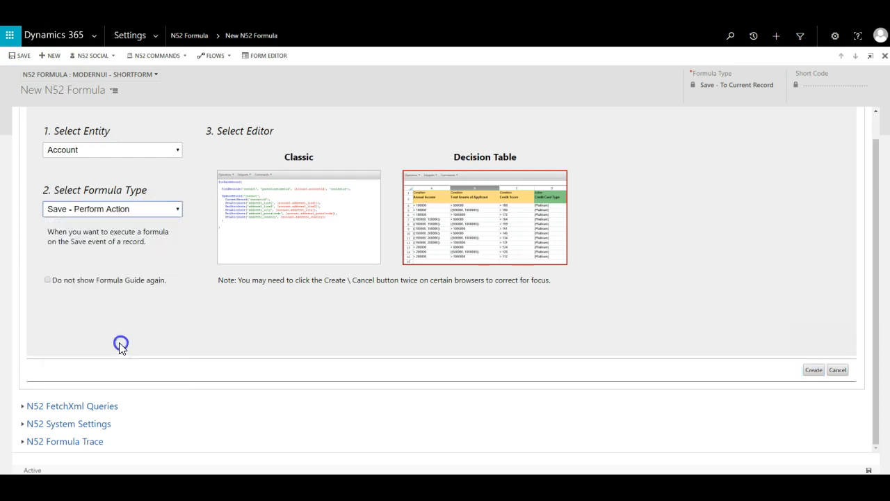
click(286, 243)
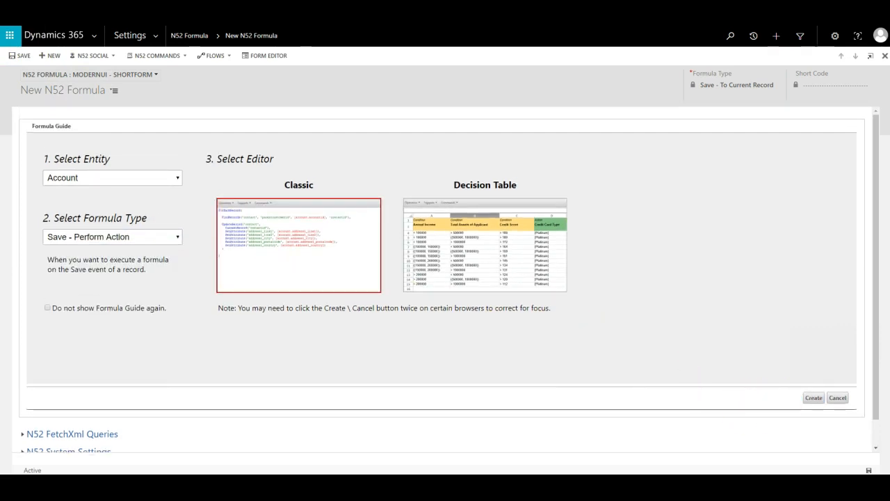
Create the formula and insert the ForEachRecord snippet into the editor
click(813, 397)
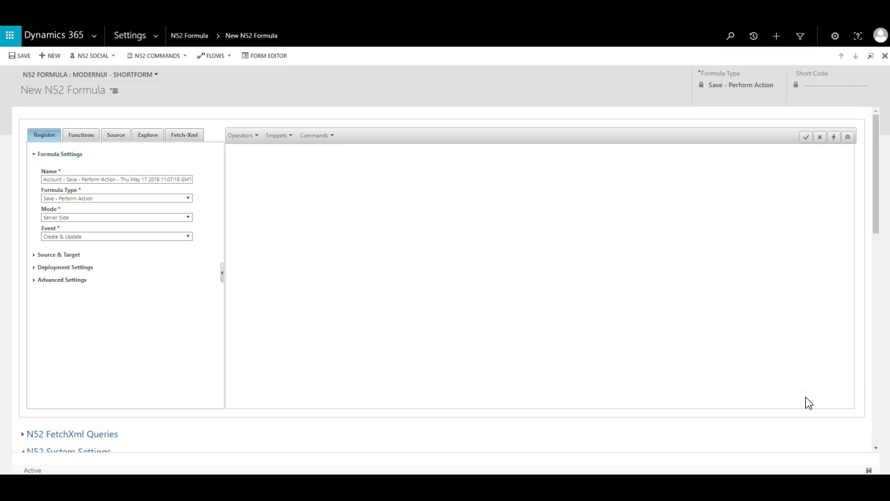
click(280, 135)
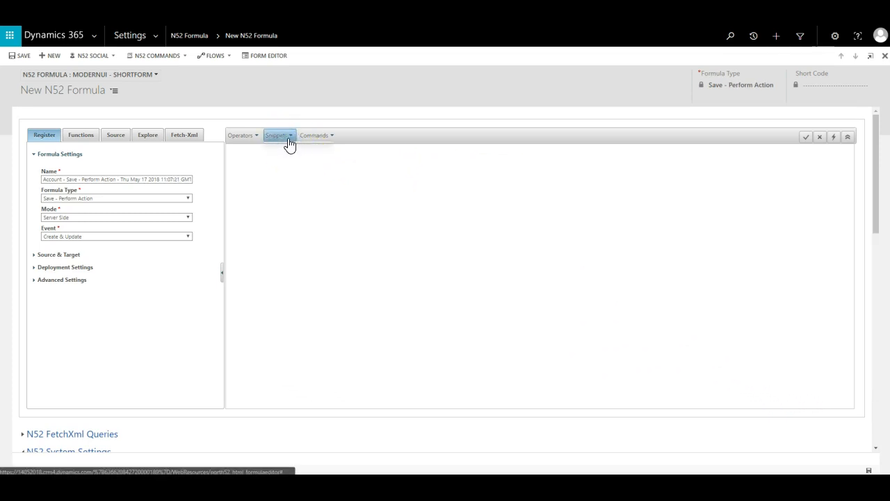
click(296, 205)
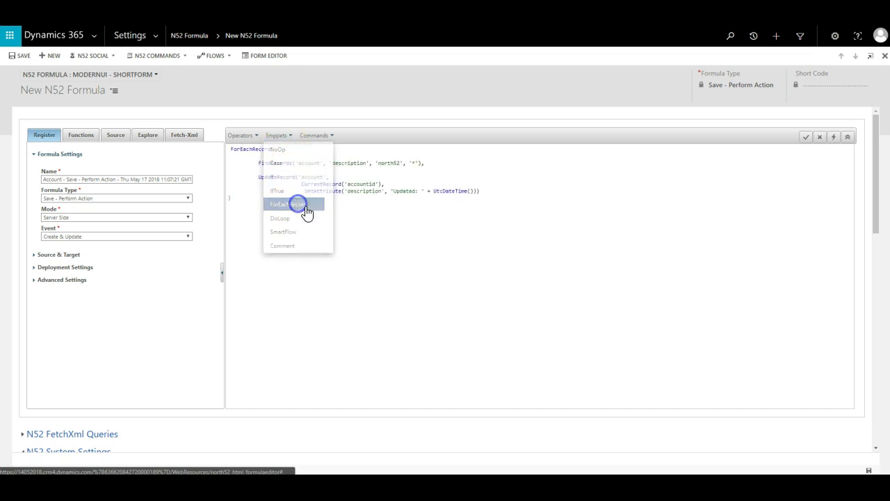
Delete the placeholder FindRecords line and search Functions for 'findrec'
drag(258, 162, 430, 165)
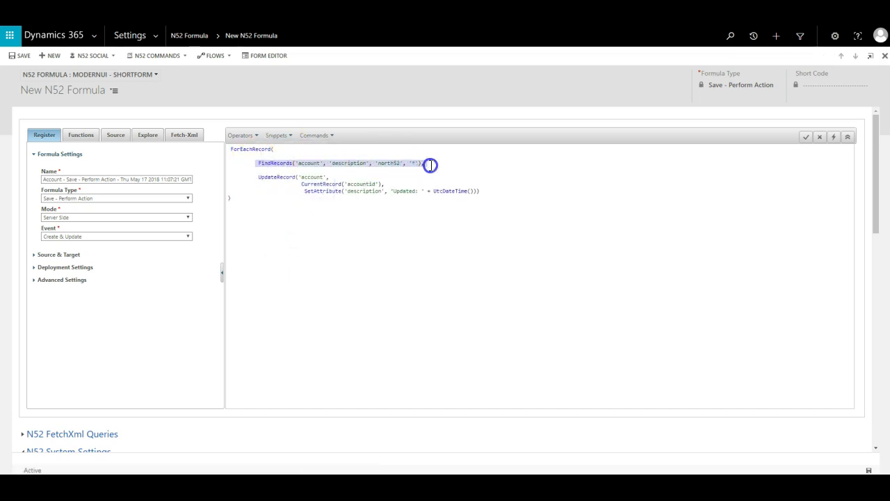
key(Delete)
click(81, 134)
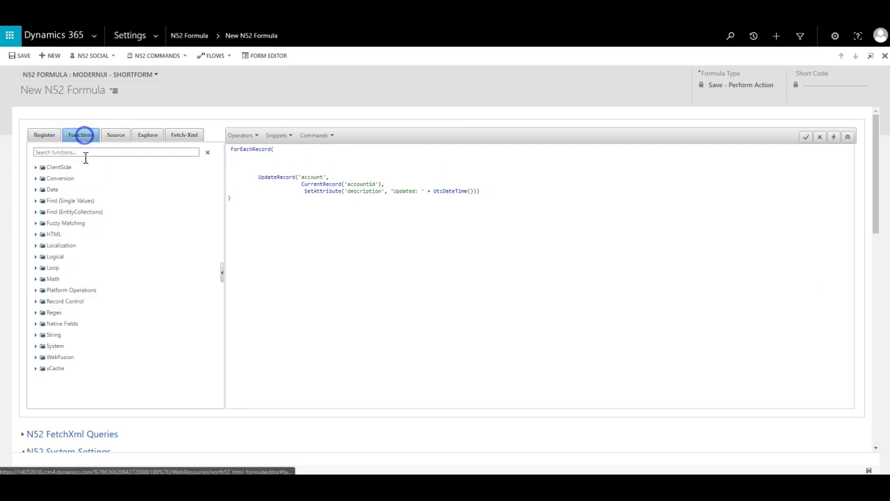
click(85, 152)
text(findrec)
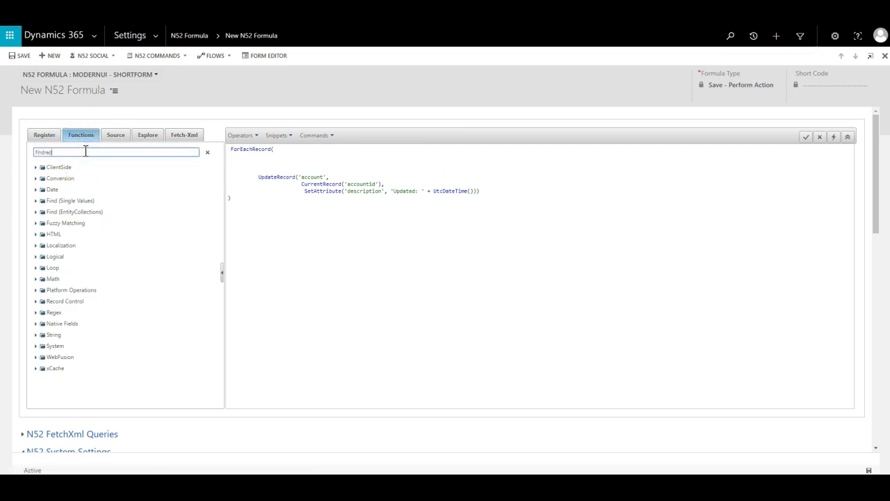
Start the FindRecords builder with Entity Name set to contact
click(80, 182)
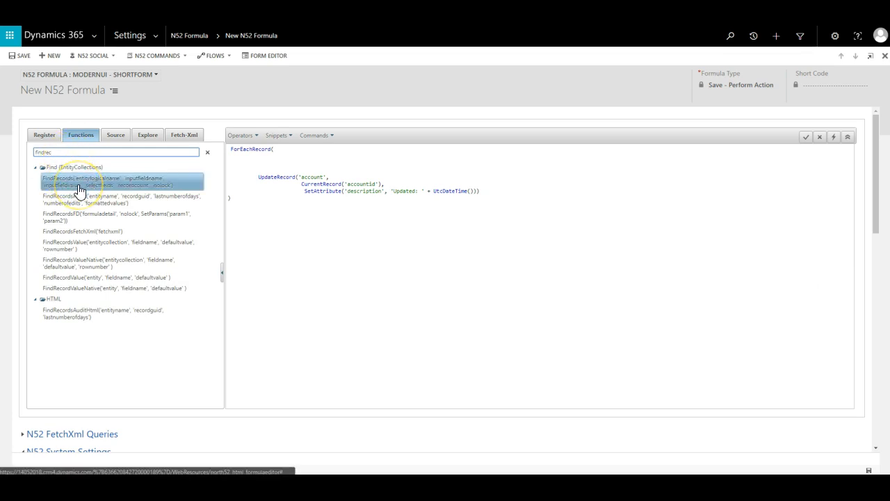
double_click(80, 182)
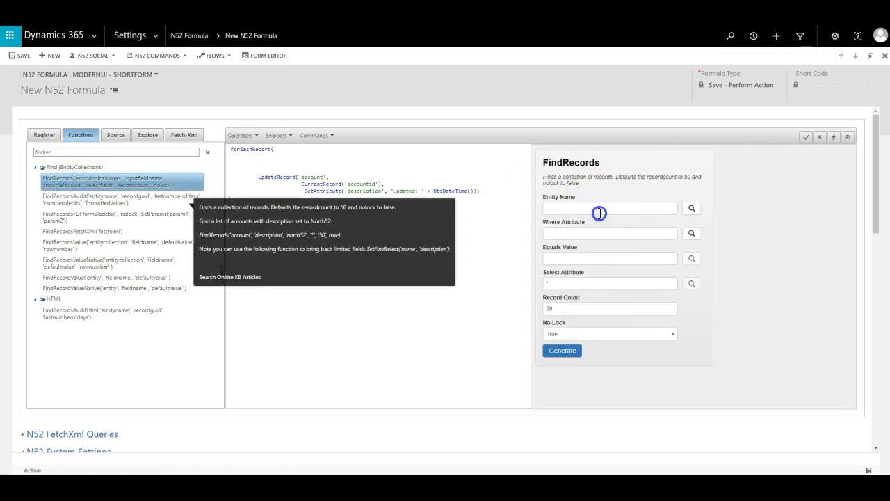
click(691, 208)
text(contact)
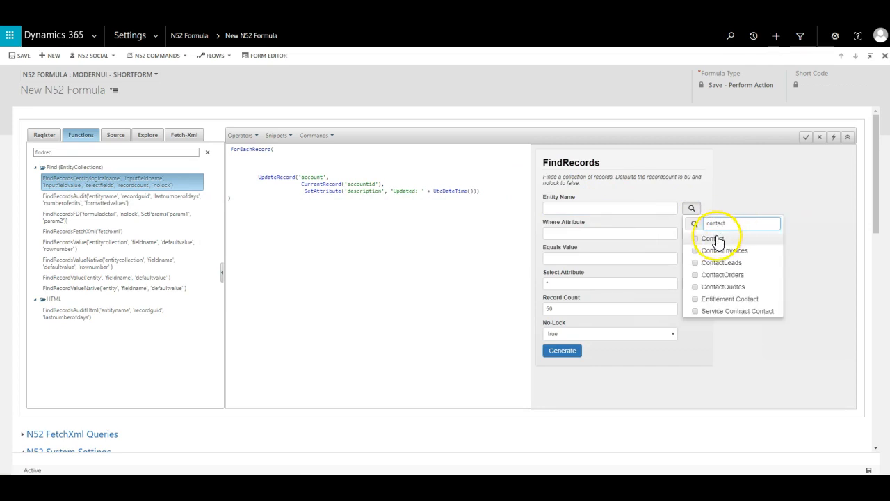
click(712, 237)
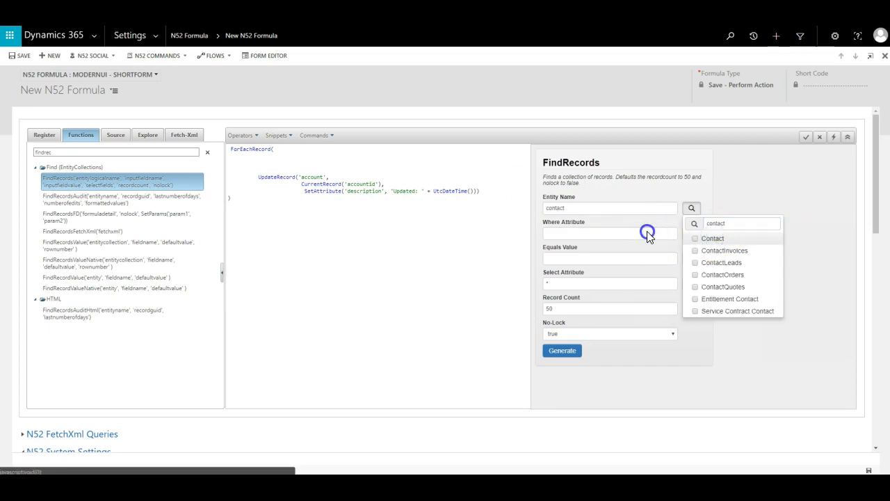
Set the Where Attribute to parentcustomerid (Company Name)
click(646, 232)
click(692, 234)
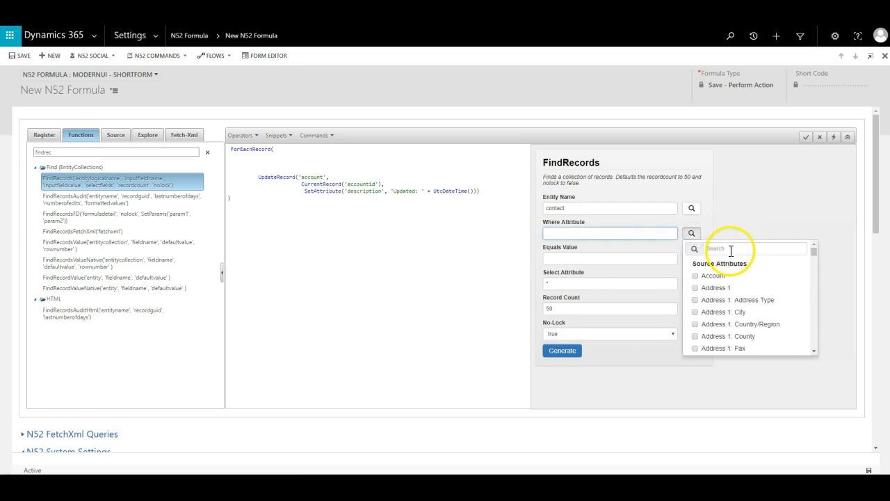
click(750, 249)
text(comp)
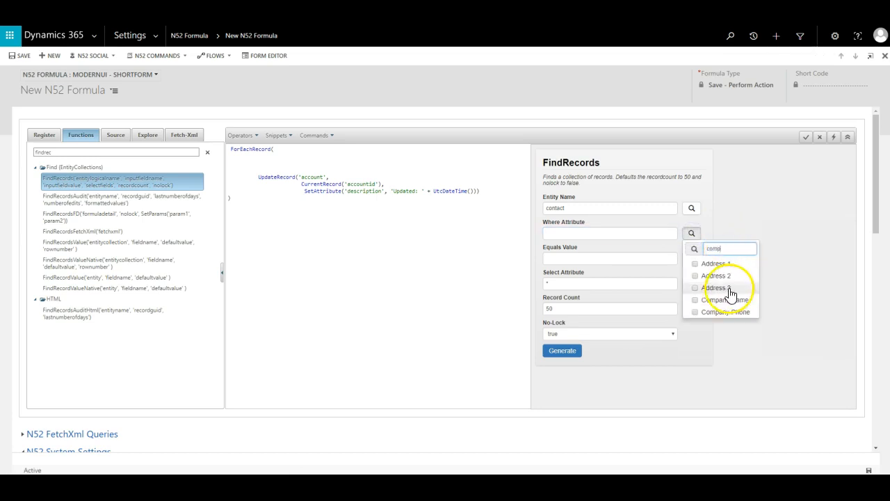
click(709, 300)
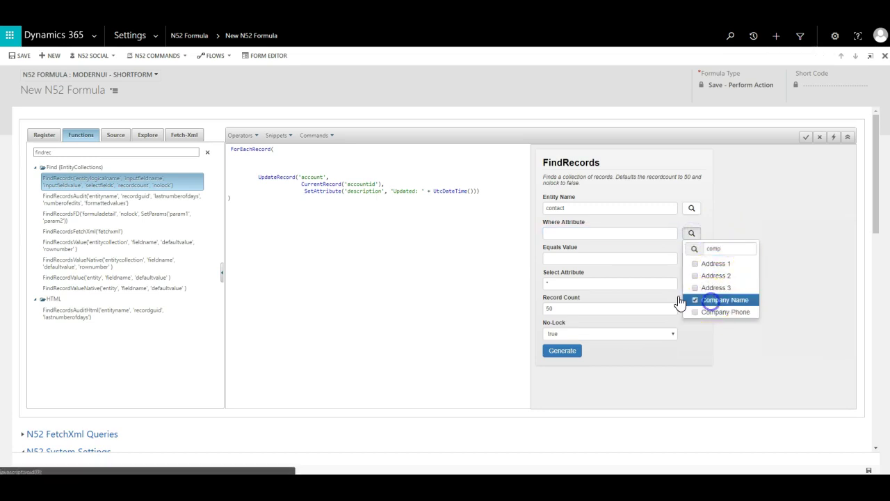
click(597, 258)
Set the Equals Value to [account.accountid] from the Source fields
click(116, 135)
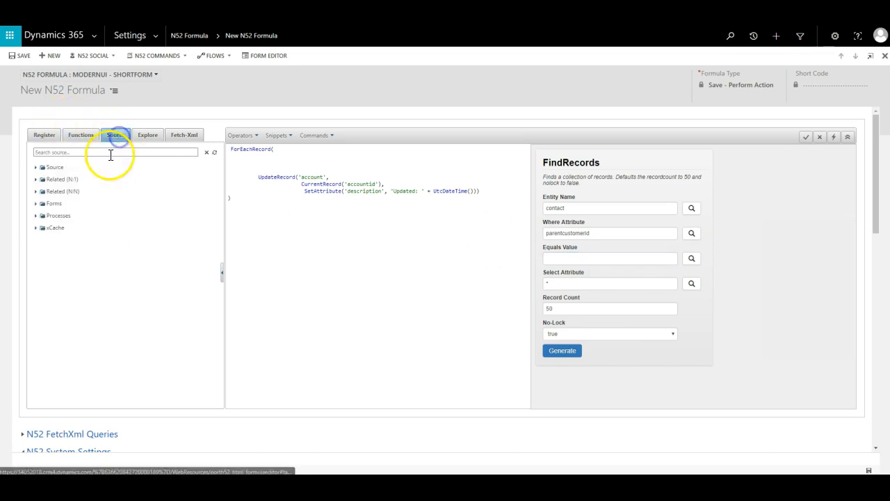
click(104, 153)
text(acc)
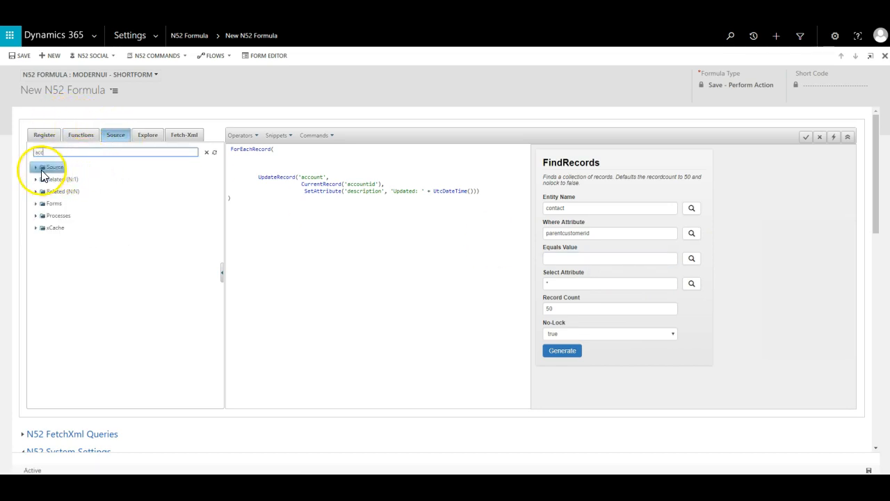
click(35, 168)
double_click(53, 178)
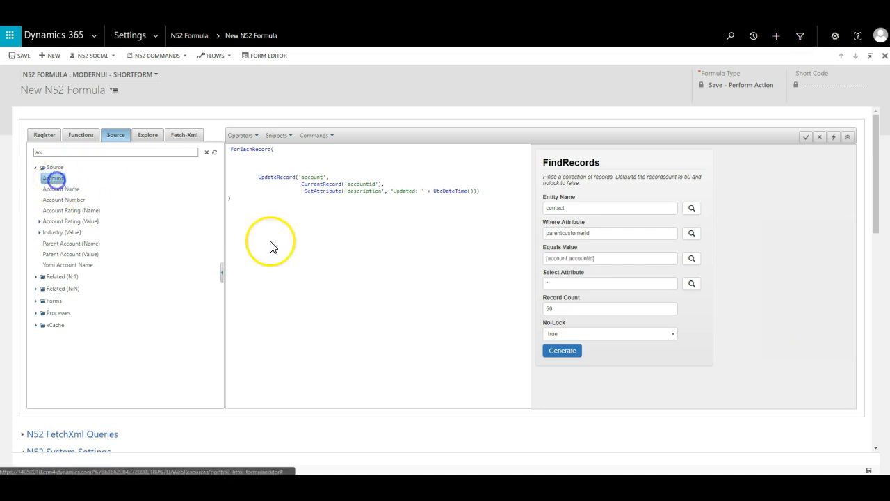
Set the Select Attribute to contactid only and generate the FindRecords expression
click(563, 283)
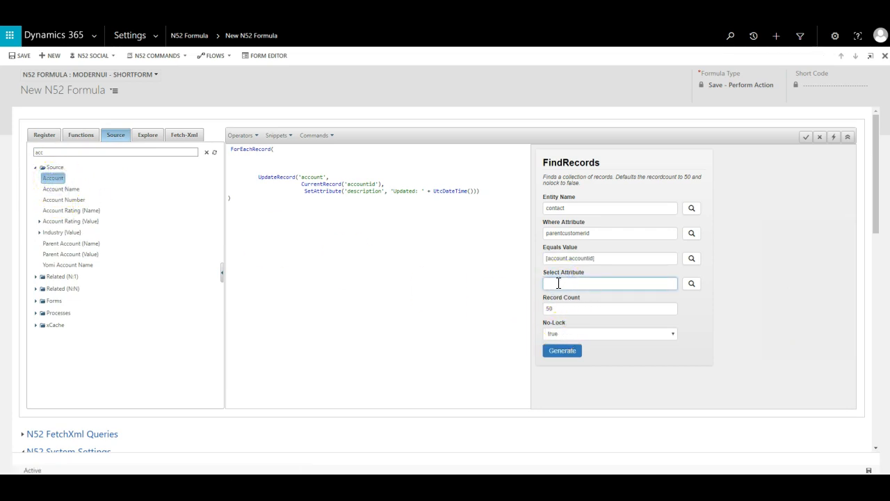
click(693, 284)
text(contact)
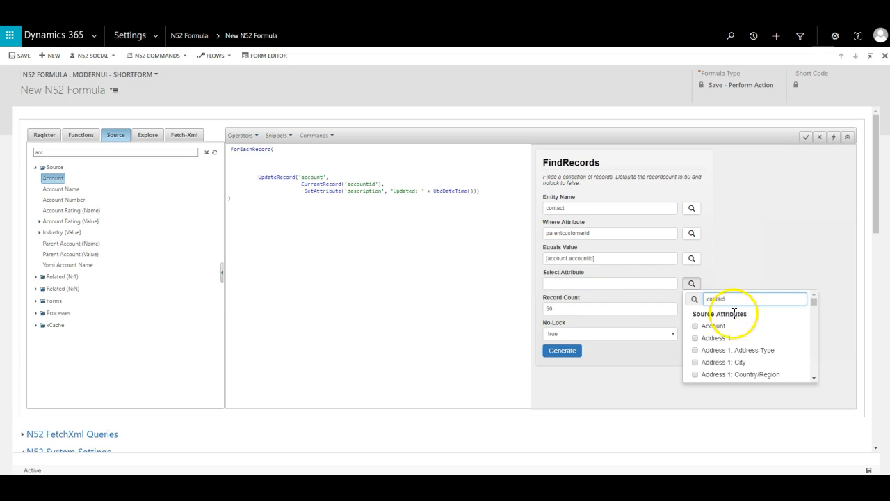
click(713, 349)
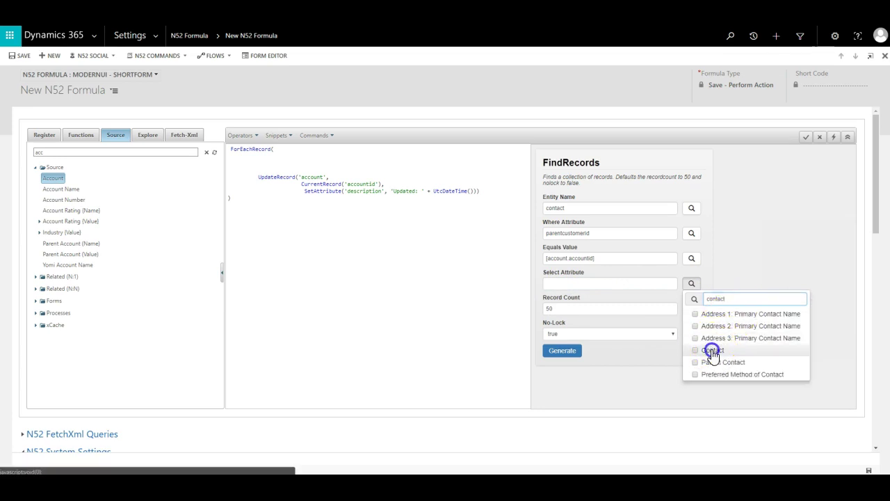
click(614, 359)
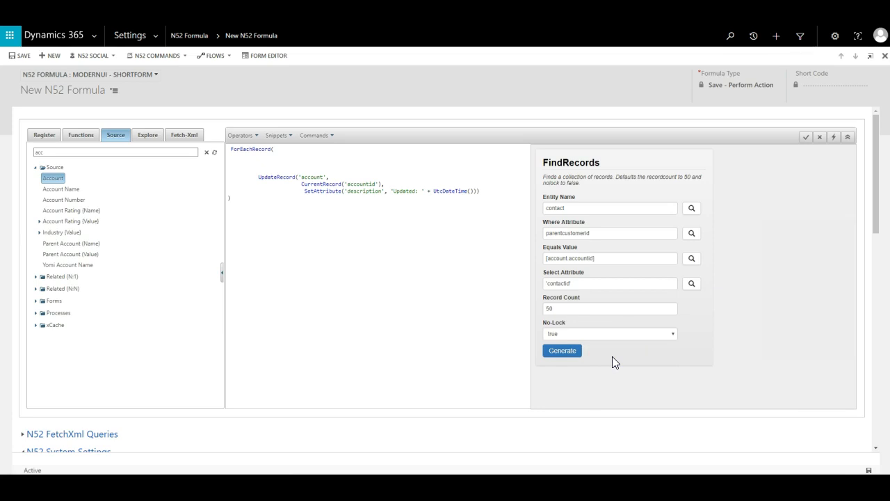
click(565, 351)
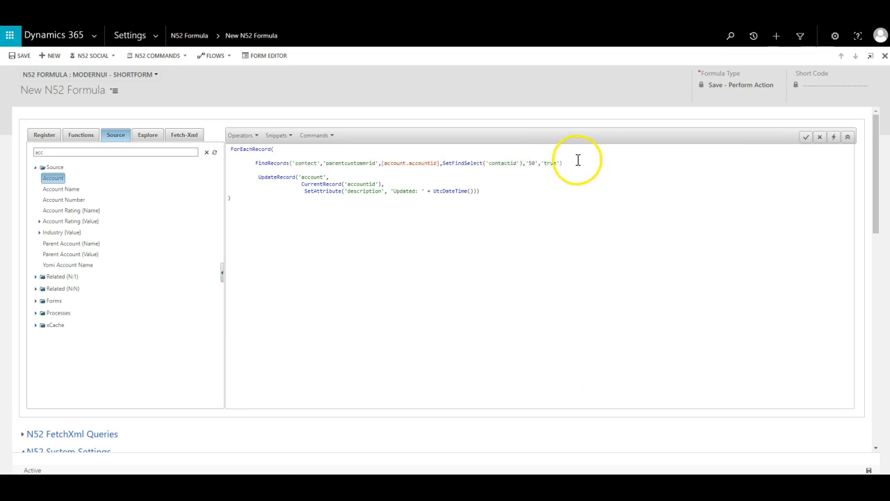
Insert the FindRecords line, delete the old UpdateRecord('account') block and add a blank line
click(572, 162)
drag(486, 194, 222, 182)
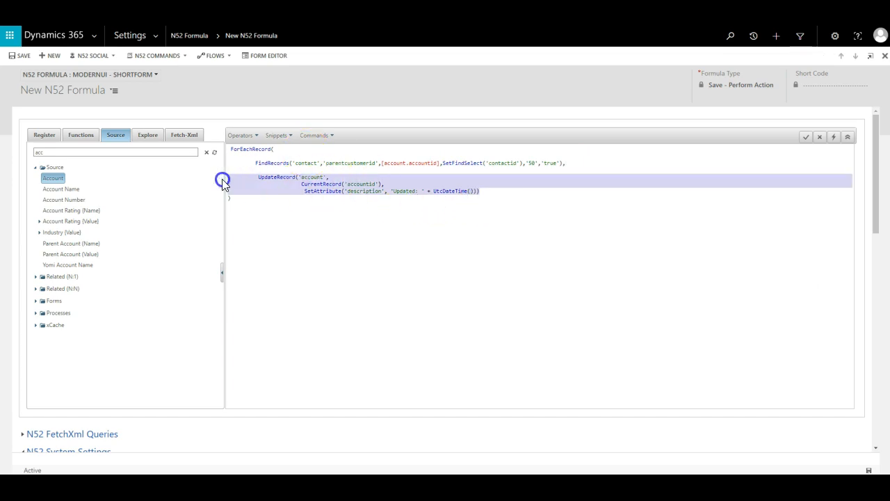
key(Delete)
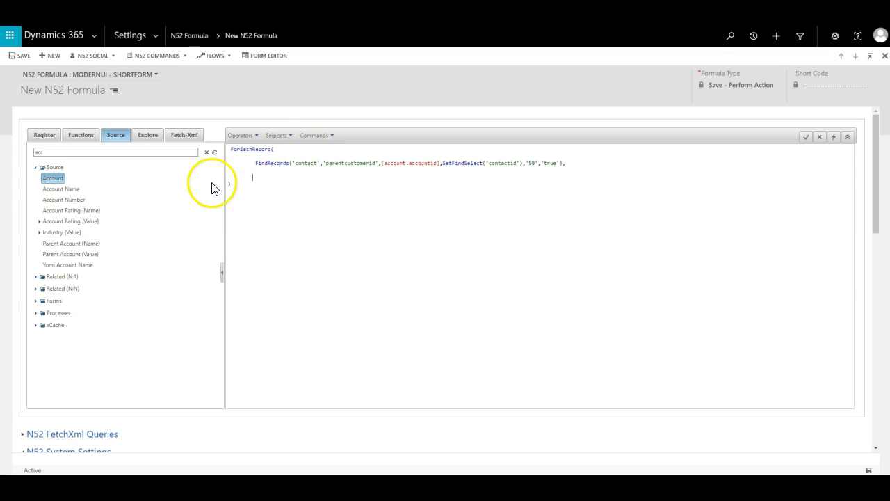
click(569, 164)
key(Return)
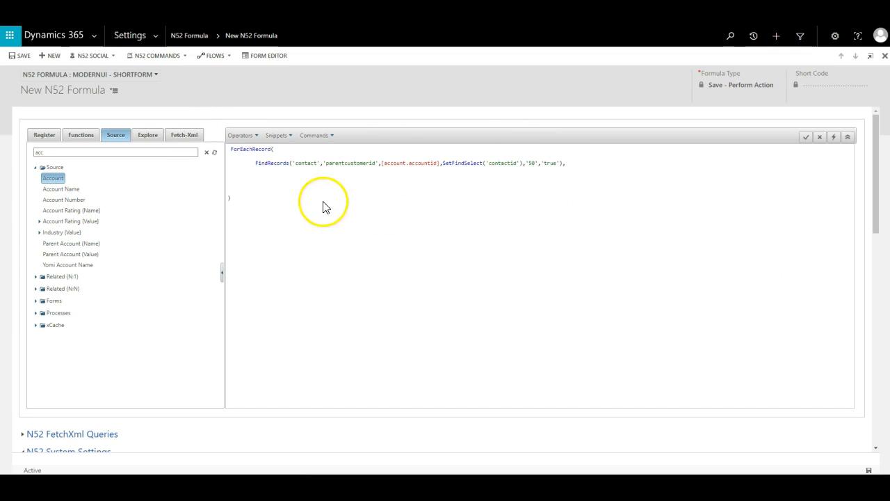
Search the Explore data model for 'contact' and expand the Contact entity's fields
click(147, 135)
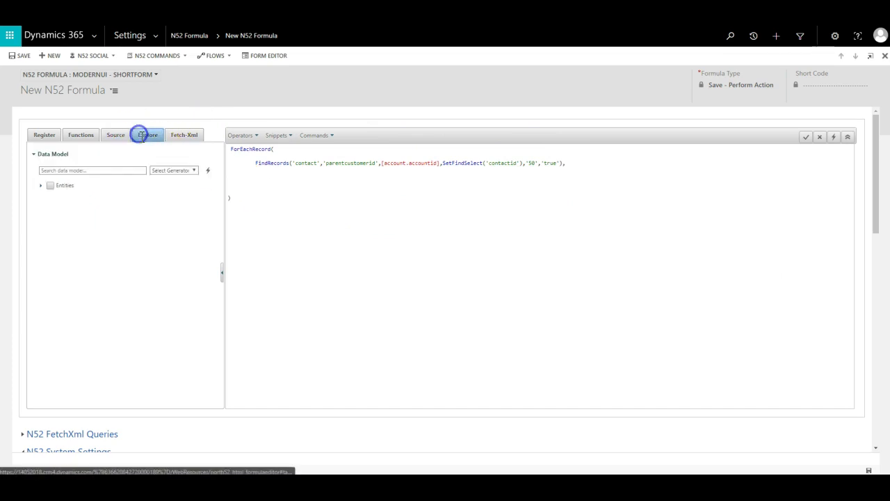
click(41, 185)
click(57, 171)
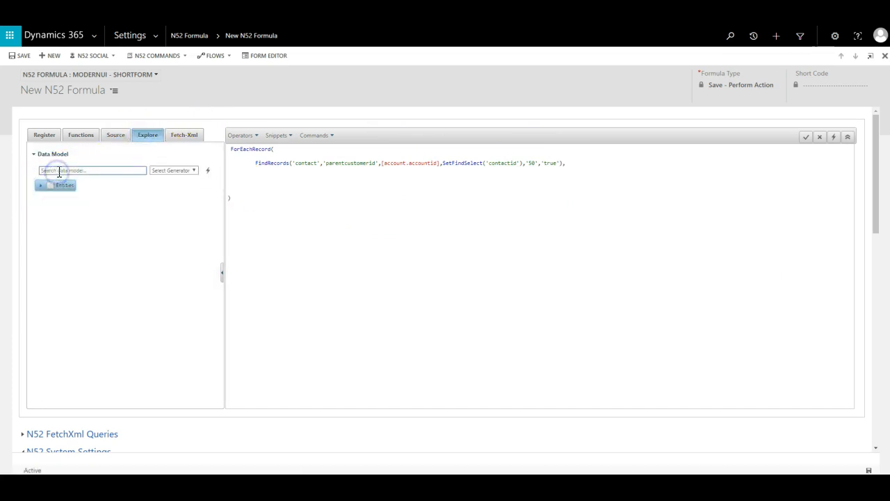
text(contact)
key(Return)
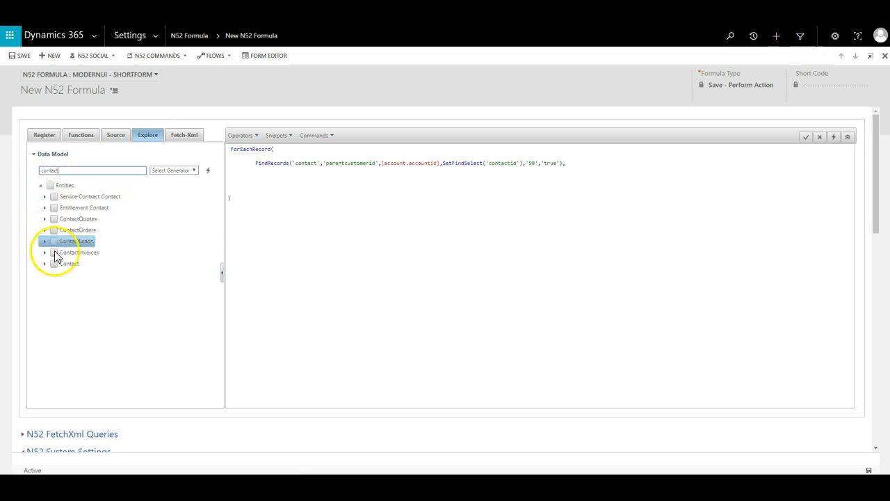
click(44, 264)
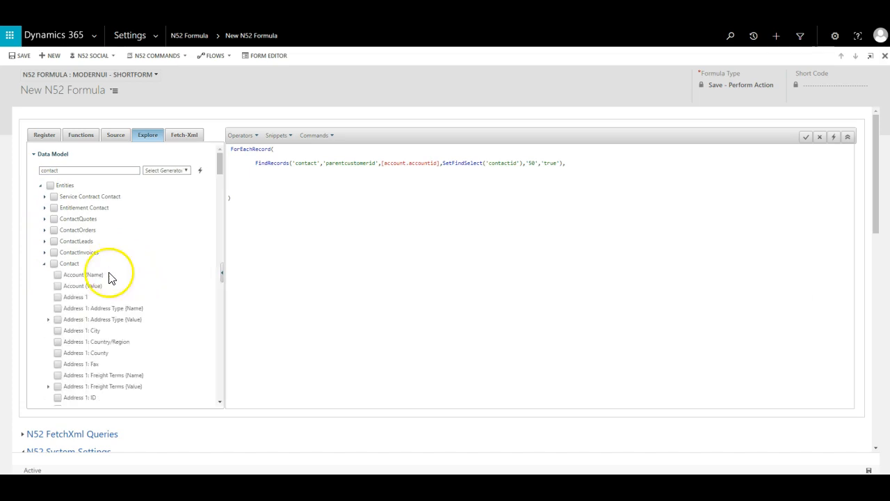
Tick Address 1: City, Country/Region, Street 1, Street 2 and Street 3
click(56, 308)
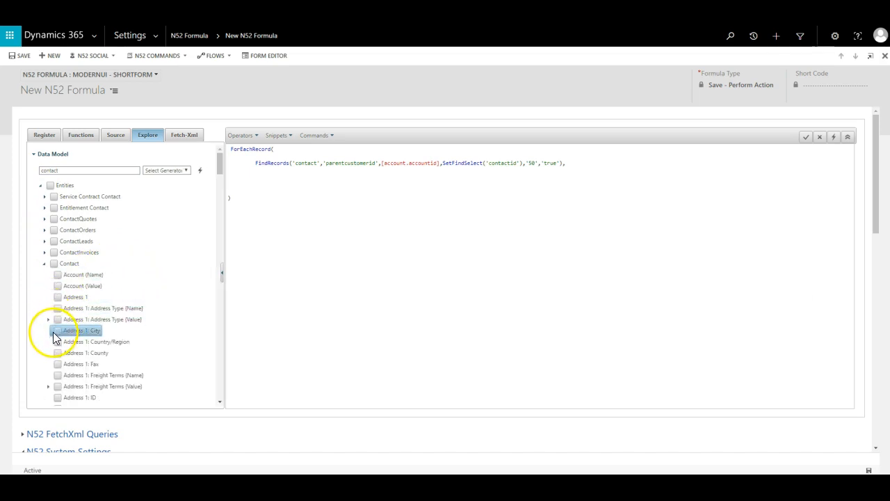
click(57, 331)
scroll(57, 343, down, 3)
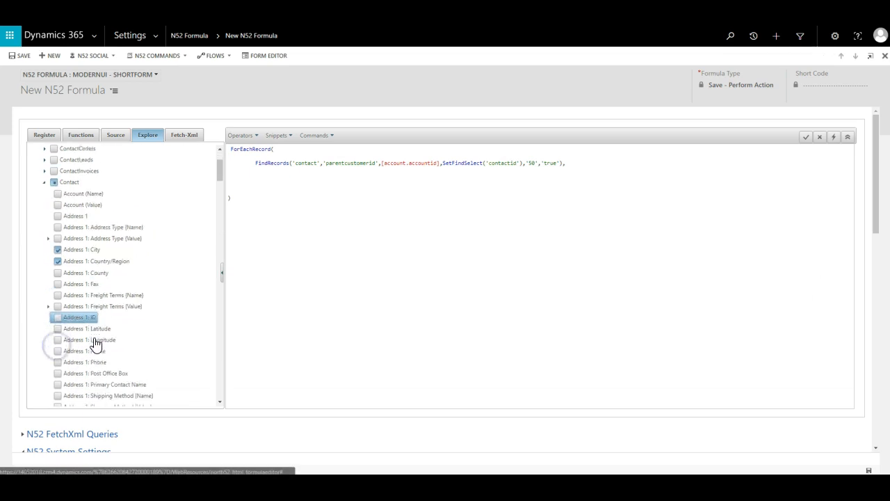
click(63, 284)
scroll(62, 284, down, 3)
click(57, 325)
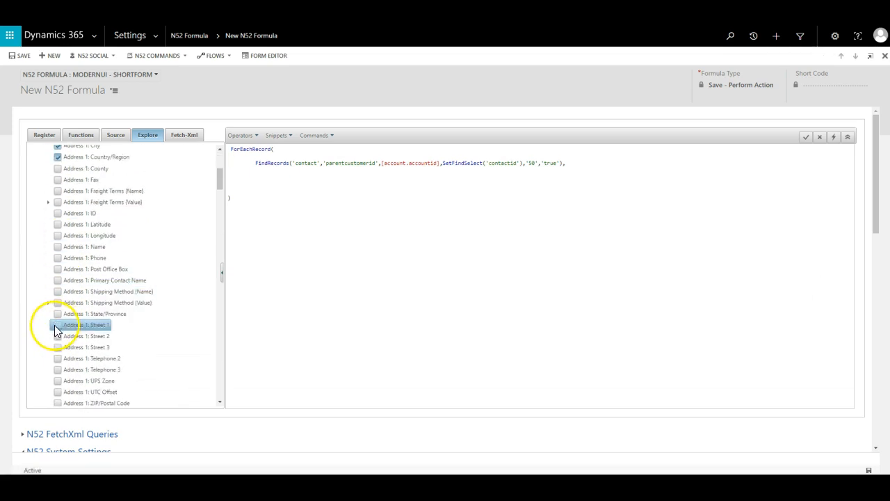
click(58, 348)
click(57, 348)
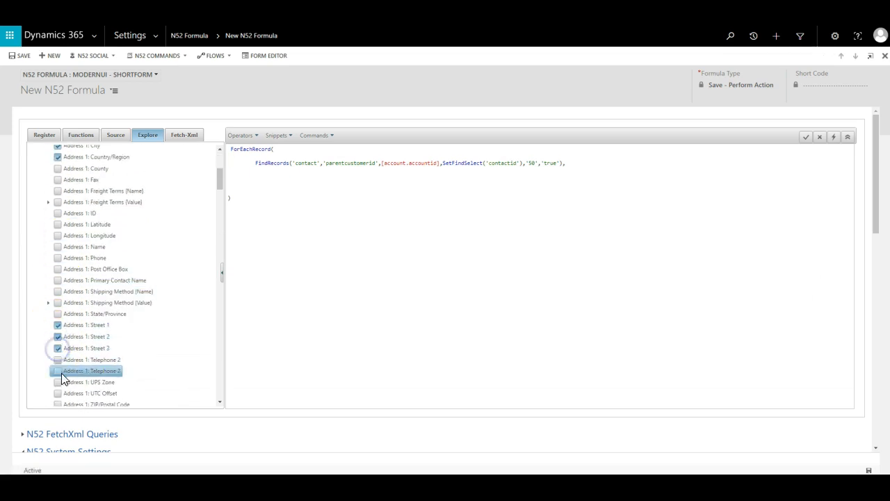
Tick ZIP/Postal Code and generate an UpdateRecord('contact') block for the selected address fields
click(57, 403)
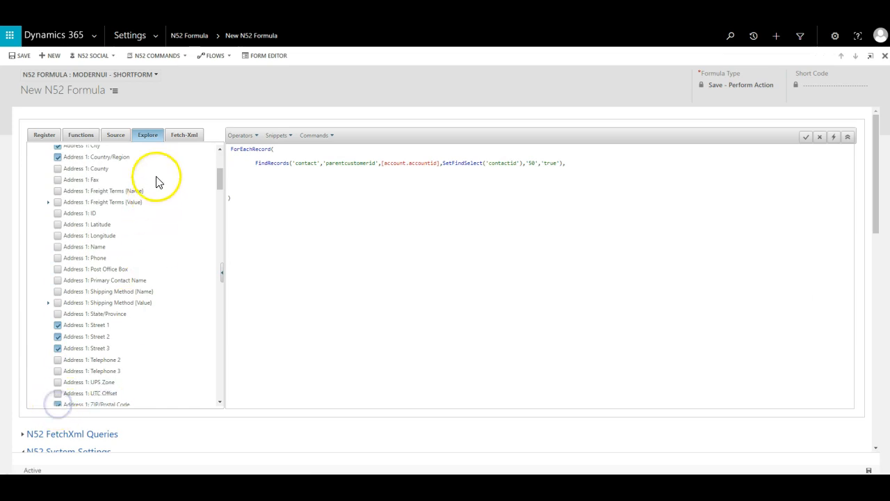
scroll(160, 209, up, 10)
scroll(173, 178, up, 2)
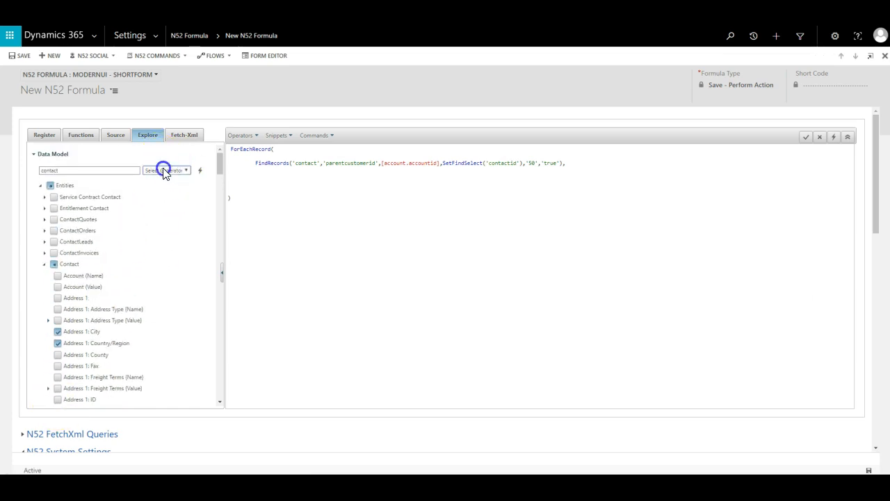
click(167, 171)
click(171, 214)
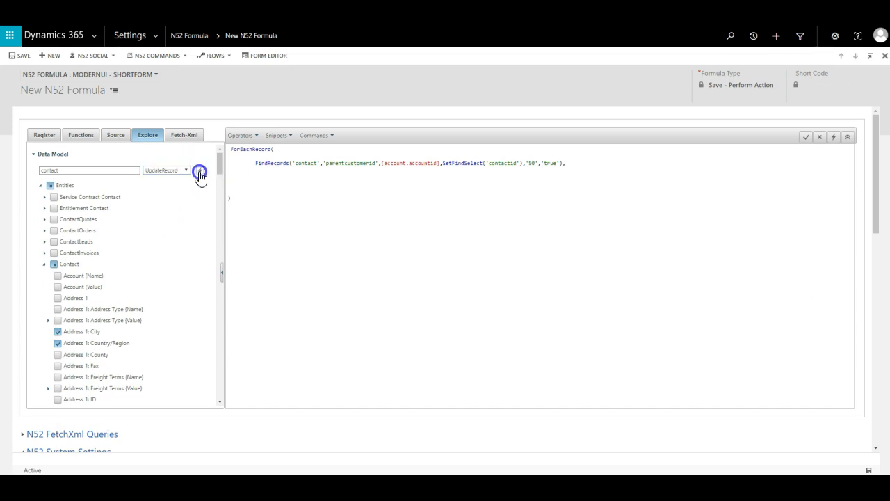
click(200, 171)
click(355, 278)
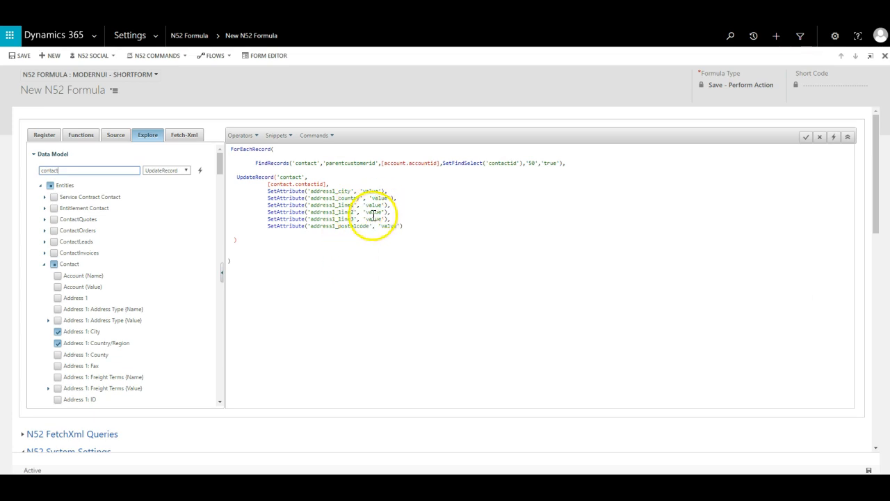
Reformat the whole formula with Ctrl+A
click(465, 230)
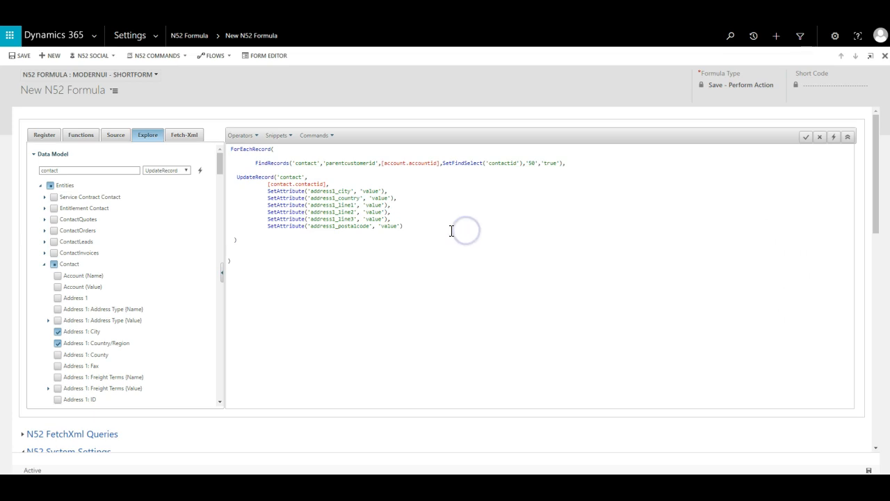
key(ctrl+a)
click(451, 230)
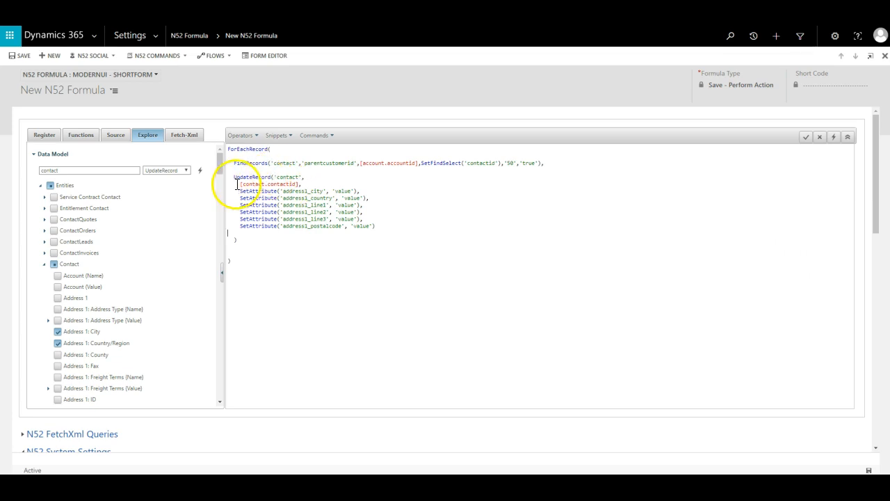
Replace [contact.contactid] with CurrentRecord('contactid') and select the city 'value' placeholder
drag(242, 184, 301, 184)
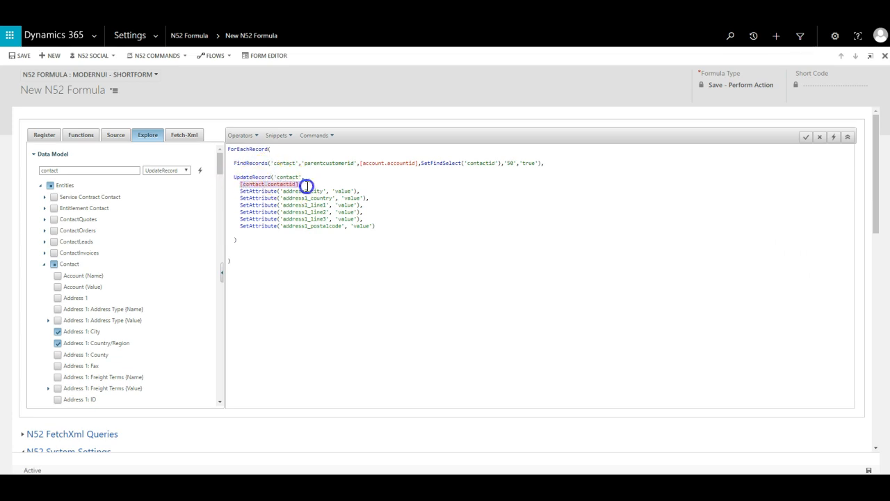
key(Delete)
text(CurrentRecord(')
click(357, 184)
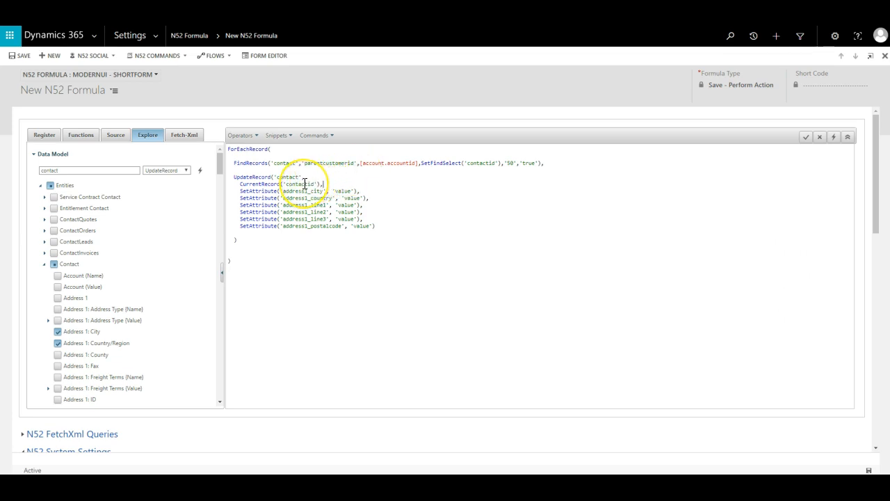
text(,)
drag(240, 184, 326, 184)
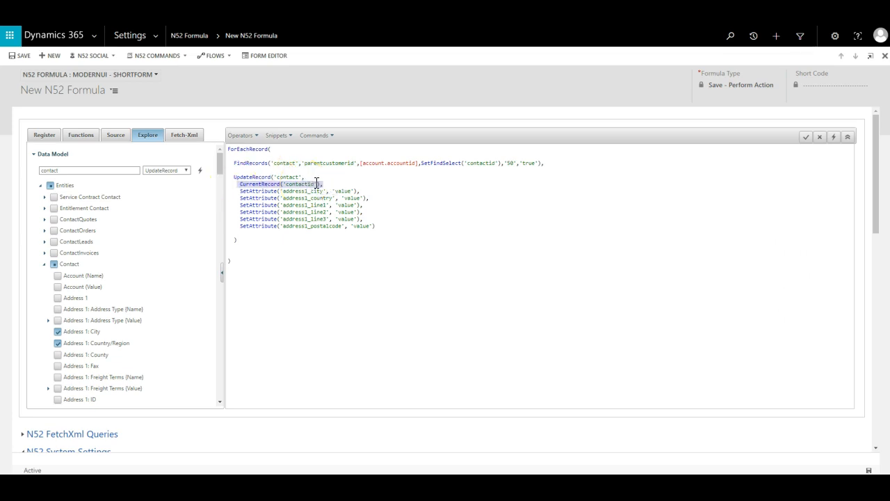
double_click(342, 191)
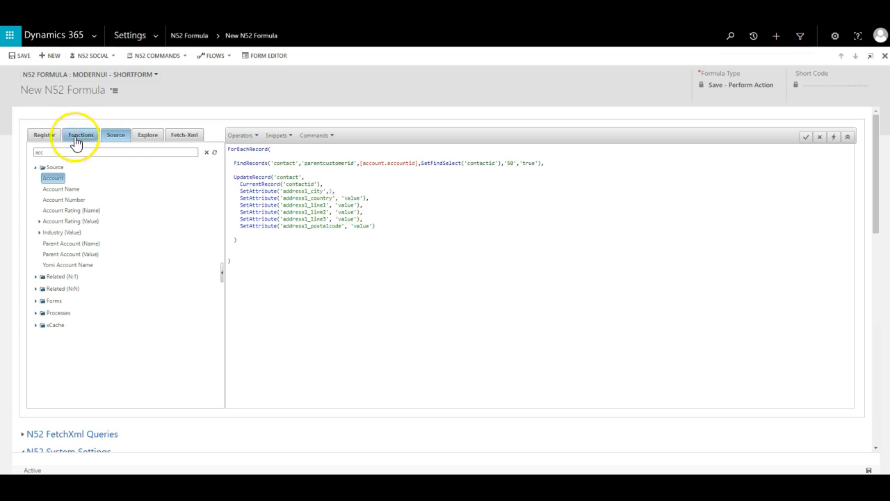
Set city to the account's Address 1: City and clear the country placeholder
click(96, 153)
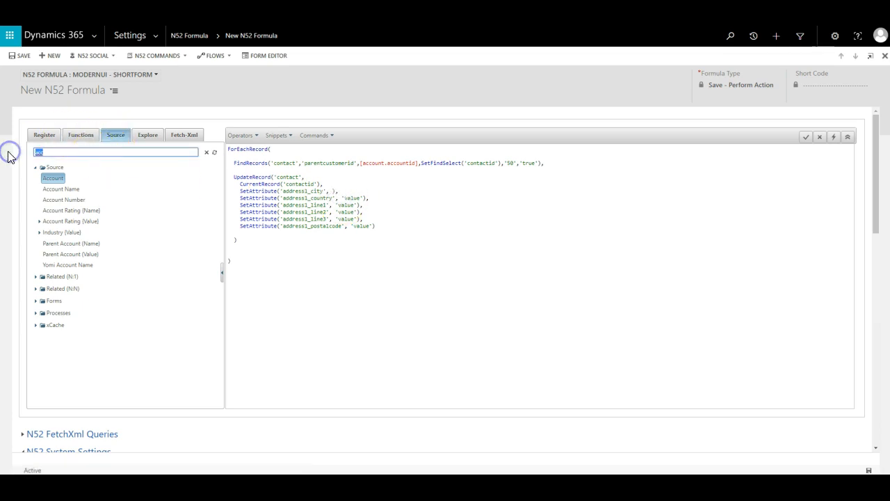
text(city)
double_click(61, 178)
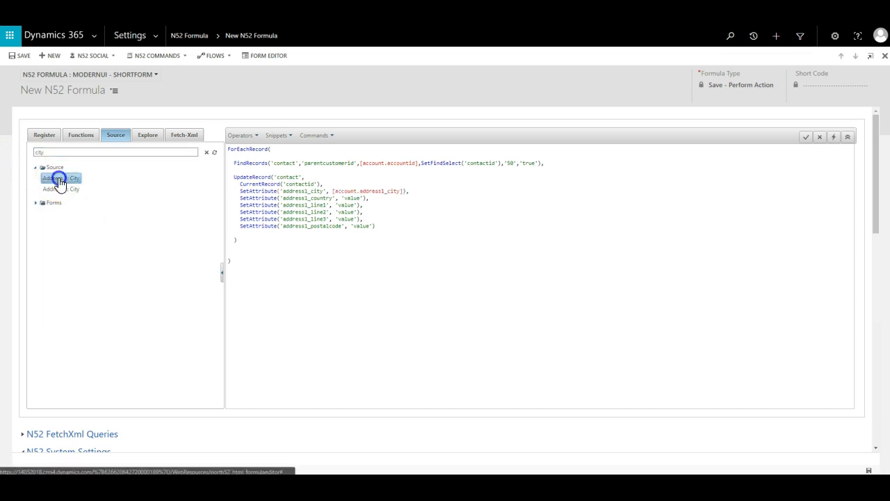
double_click(354, 198)
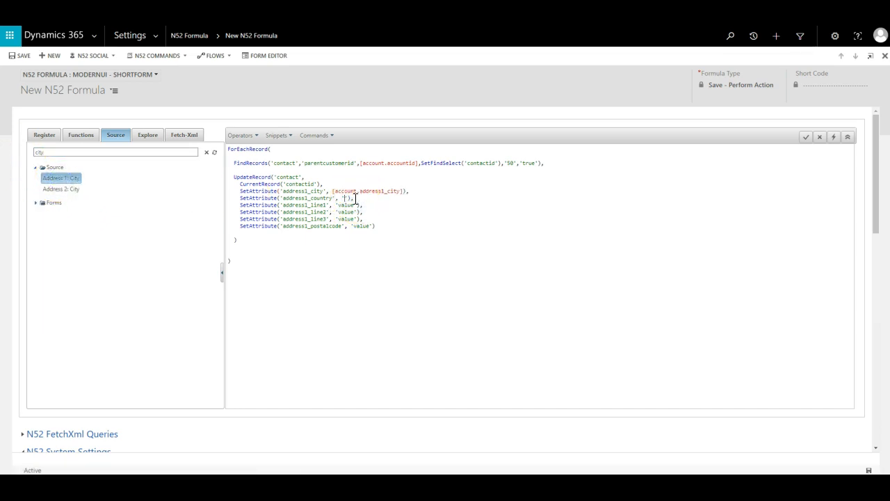
key(Delete)
Set country to account Address 1: County and line1 to account Address 1: Street 1
click(91, 167)
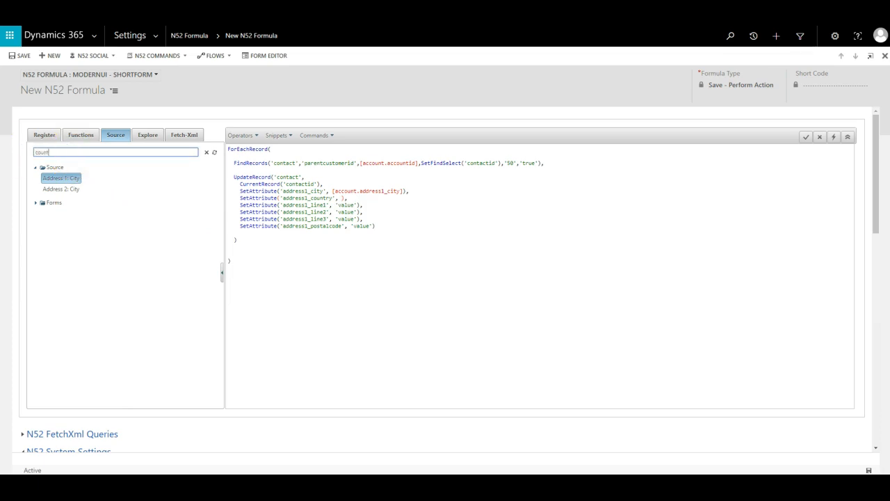
click(66, 242)
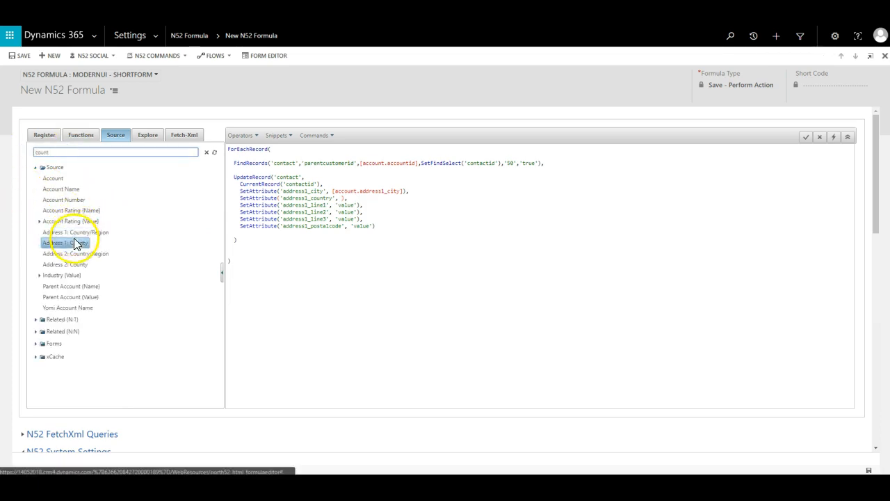
double_click(345, 204)
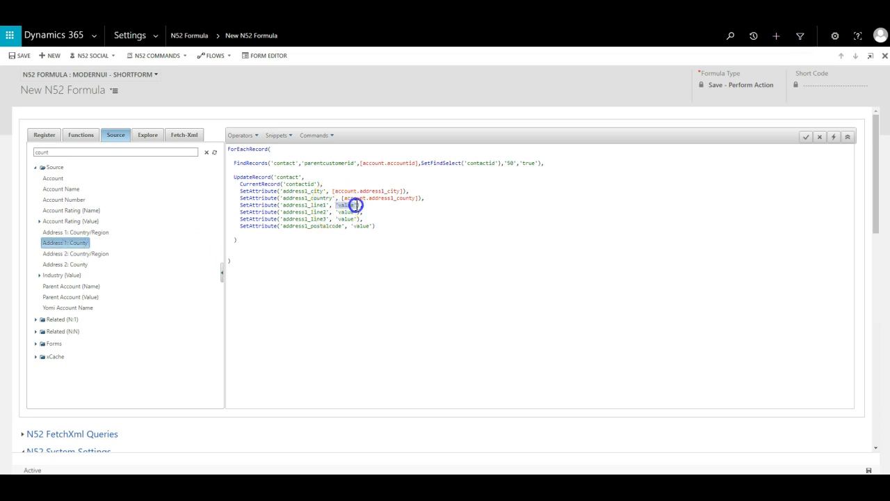
key(Delete)
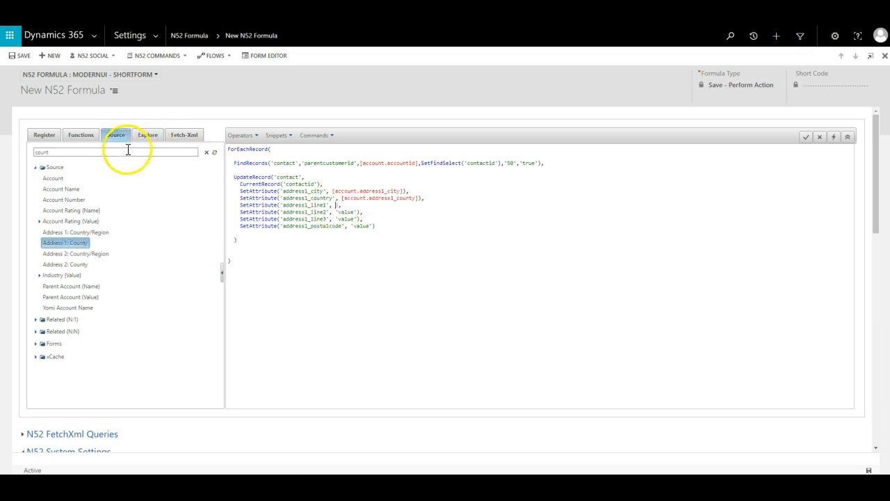
click(114, 152)
text(street)
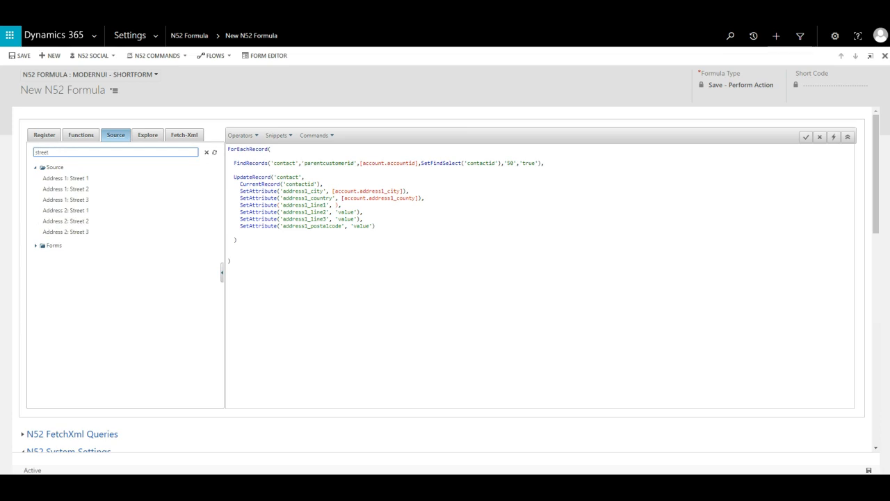
double_click(64, 178)
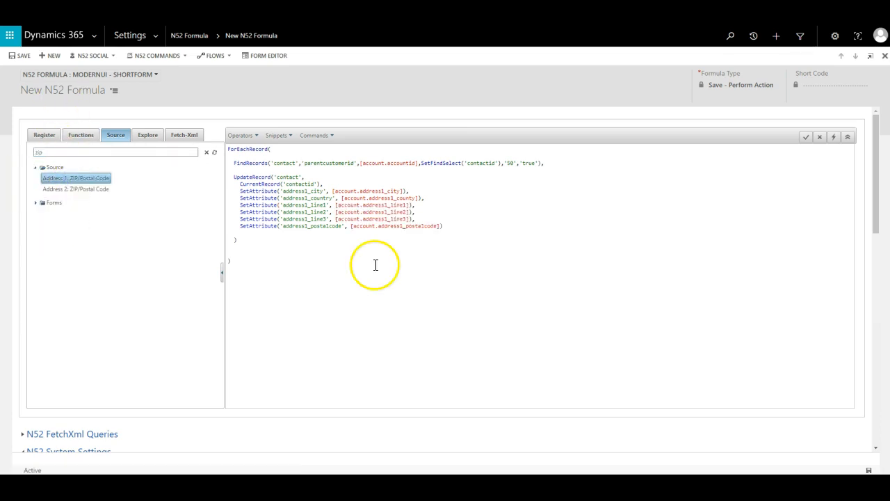
Register Source Property triggers Address 1: City, Street 1–3 and ZIP/Postal Code
click(44, 134)
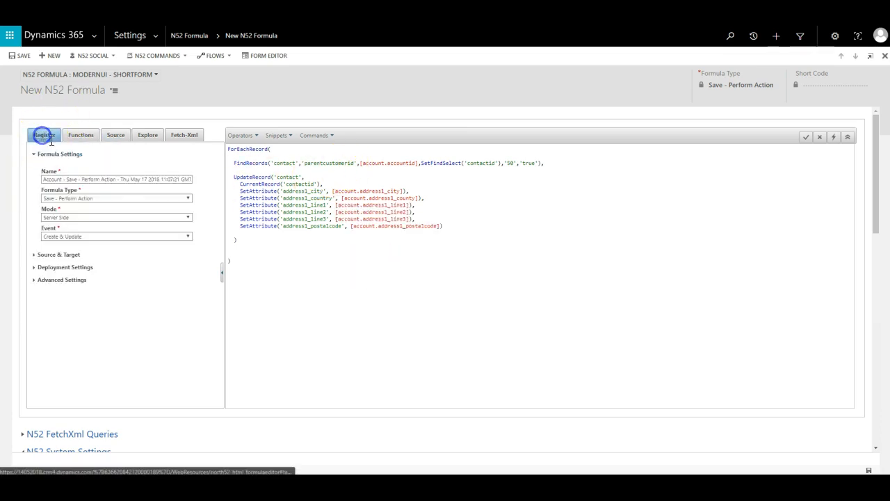
click(50, 255)
scroll(106, 264, down, 2)
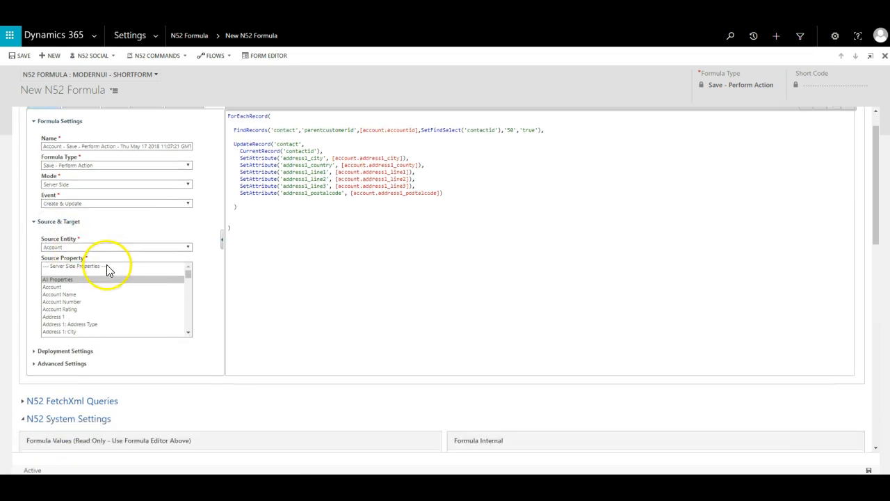
scroll(76, 299, down, 2)
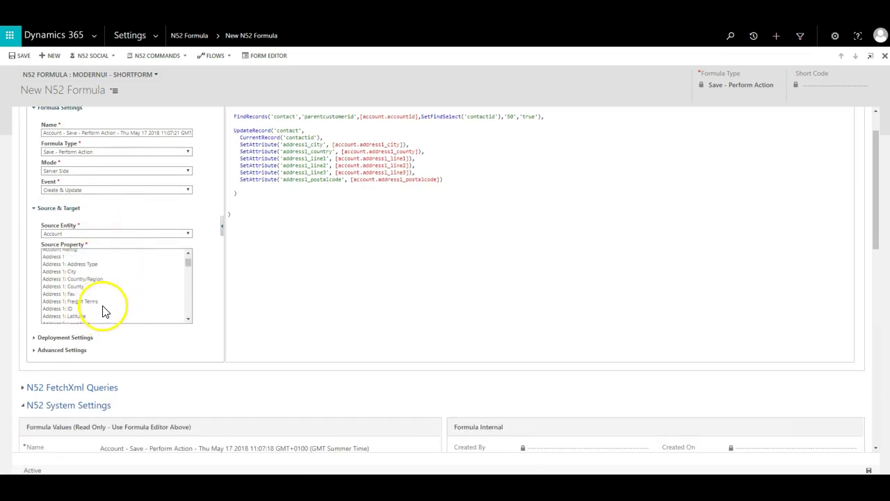
click(68, 271)
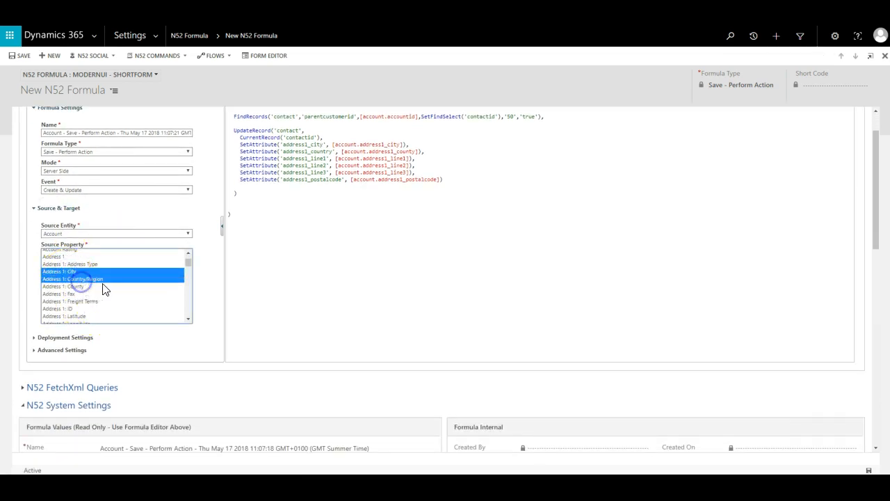
scroll(104, 288, down, 3)
ctrl+click(73, 277)
ctrl+click(76, 286)
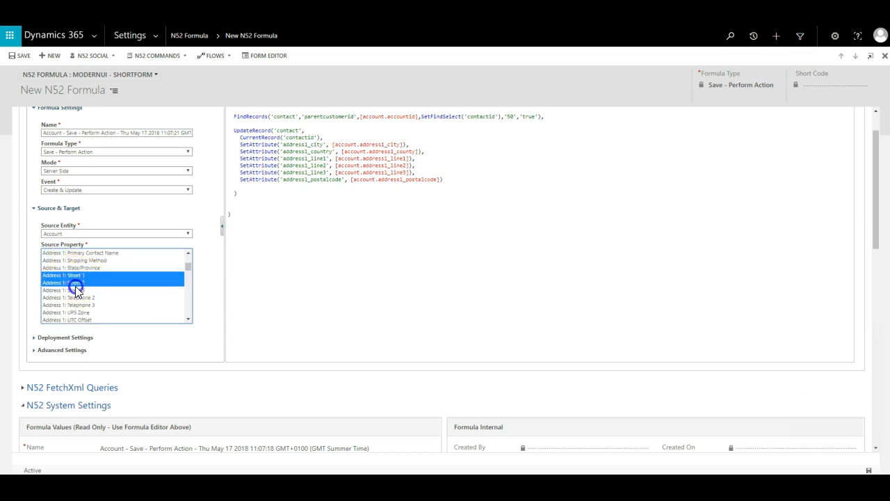
ctrl+click(76, 290)
scroll(78, 292, down, 3)
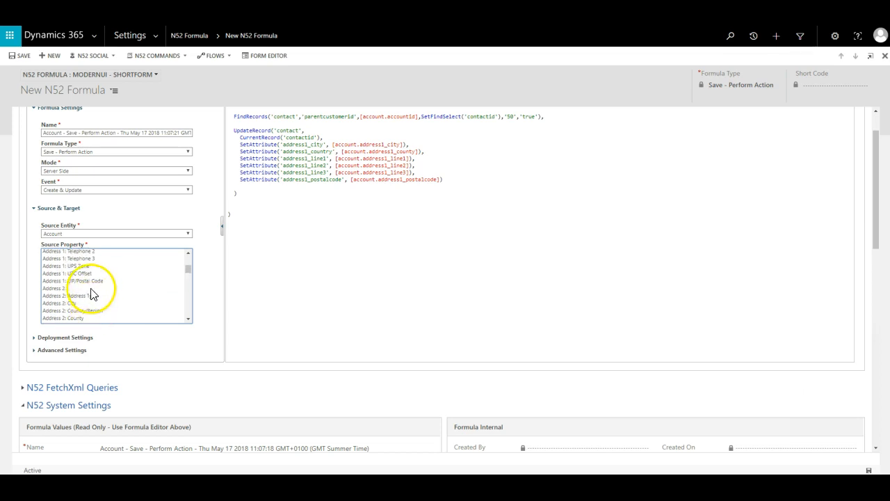
ctrl+click(89, 280)
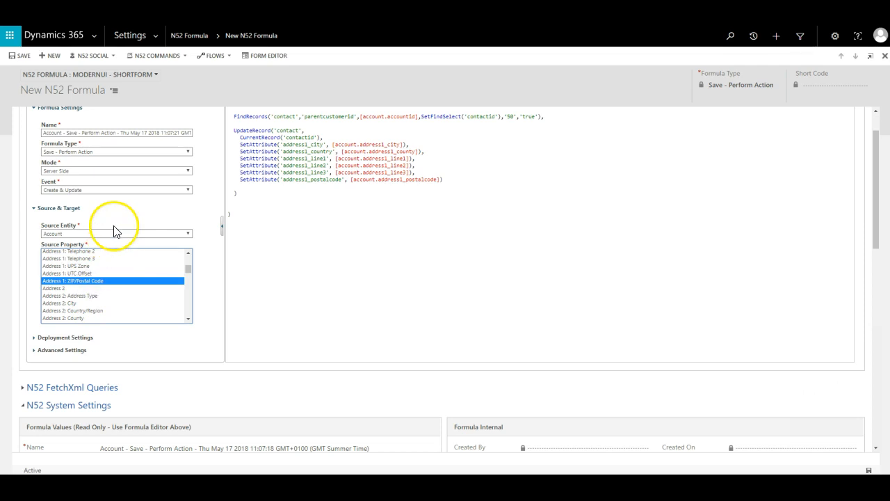
scroll(127, 234, up, 1)
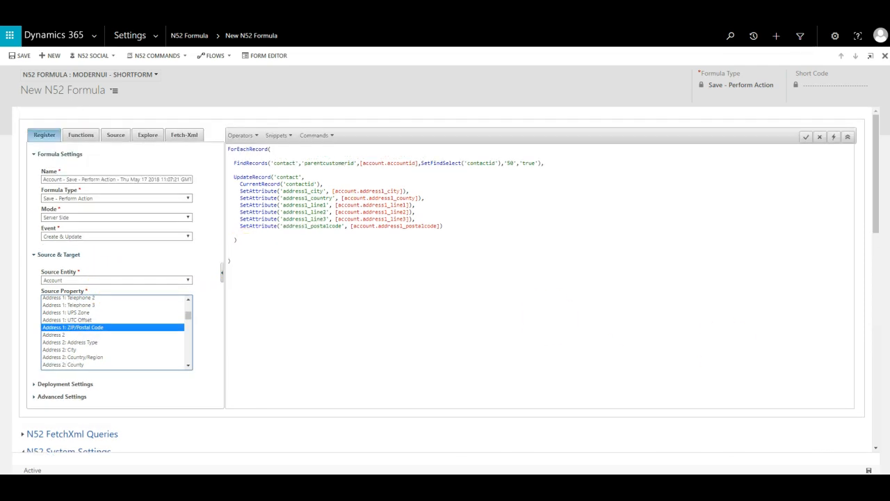
Save the formula and run the syntax check
click(868, 470)
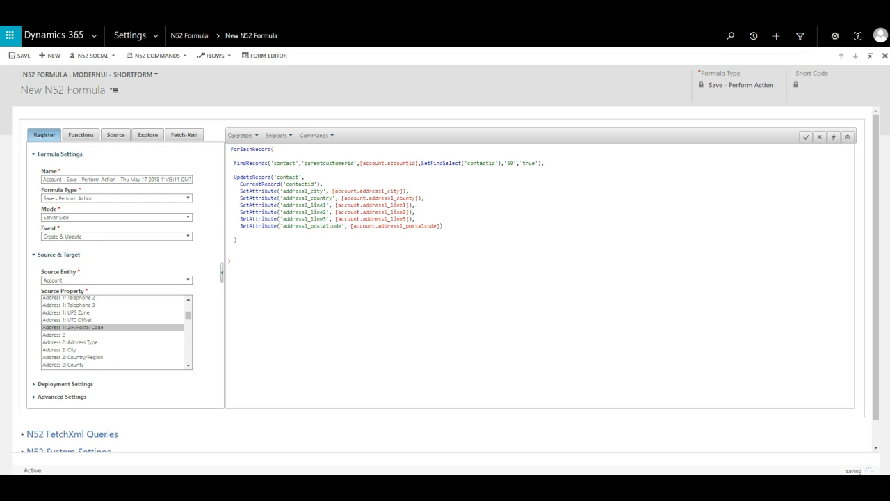
click(806, 137)
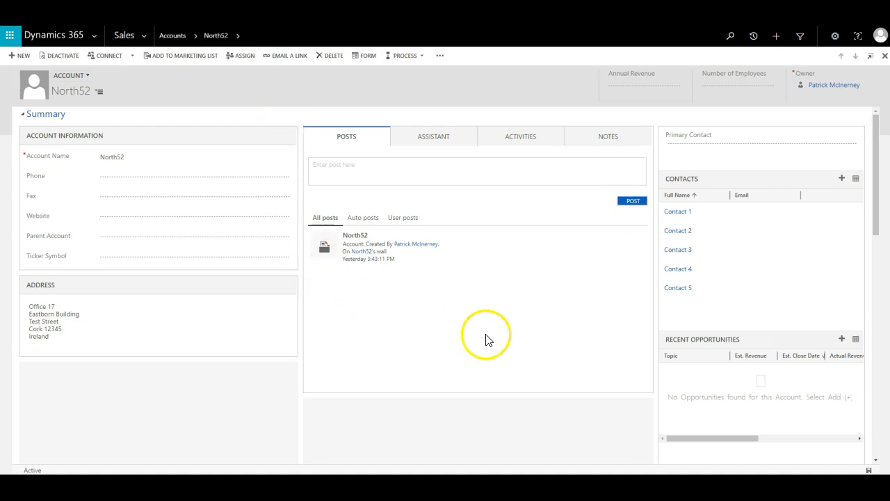
Refresh the Advanced Find contact results showing empty addresses, then return to the North52 account
click(678, 230)
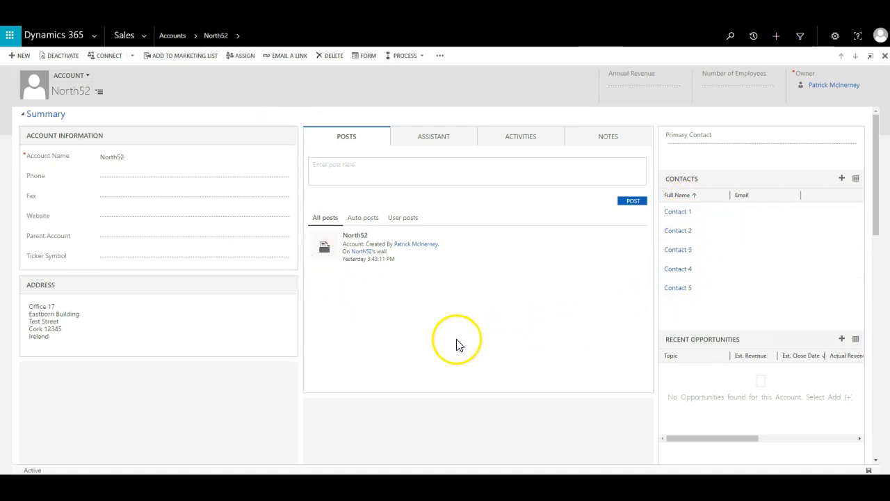
click(229, 452)
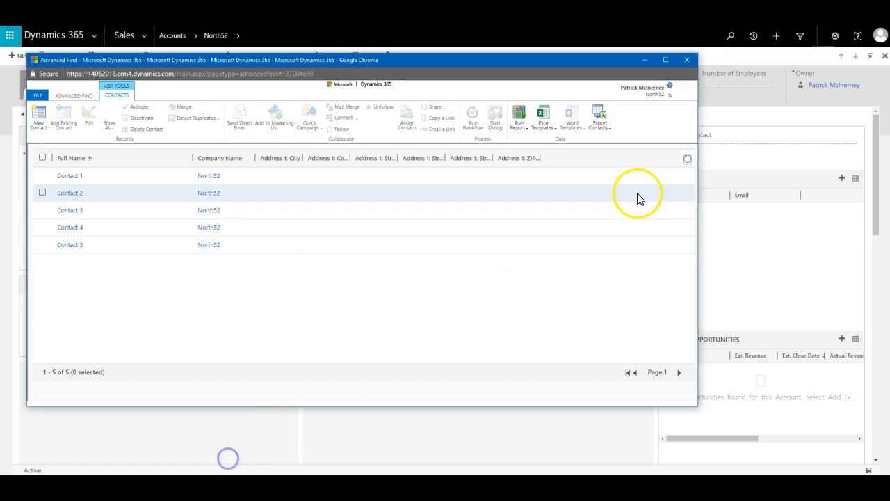
click(688, 159)
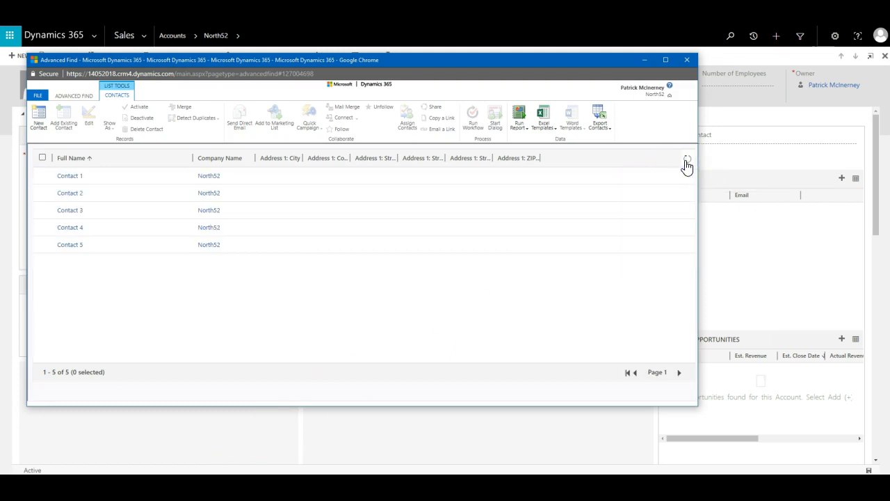
click(234, 417)
Edit the account's Street 1 from Office 17 to Office 18 and save the record
click(97, 309)
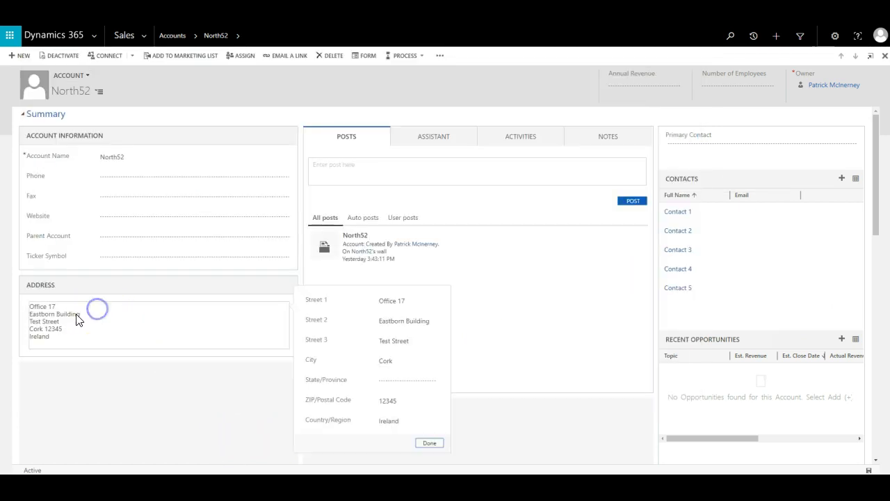
click(422, 302)
key(BackSpace)
text(8)
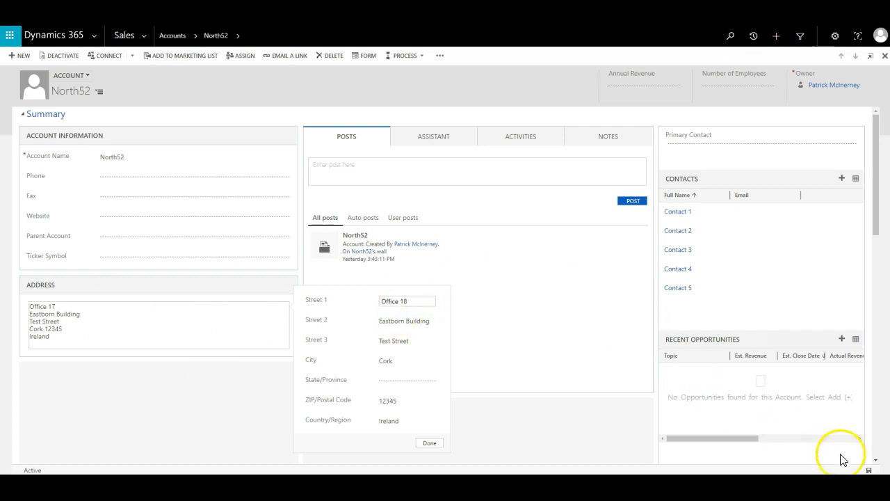
click(868, 470)
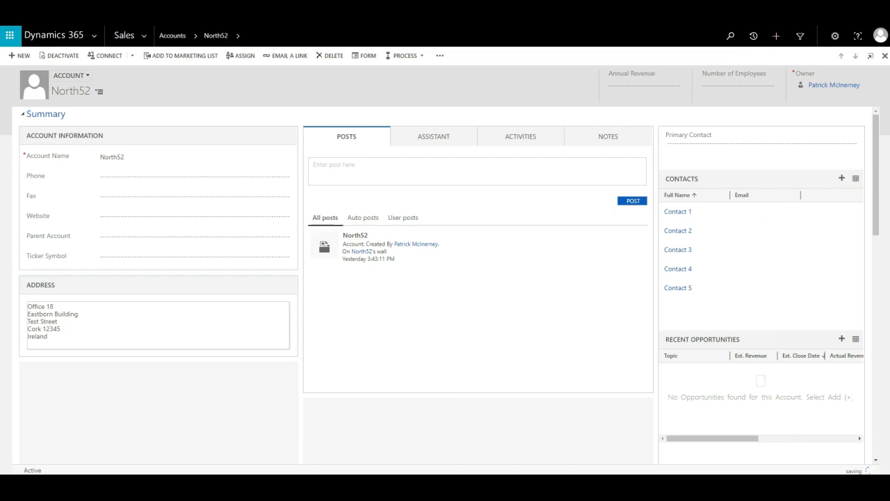
Refresh the contact results to show Office 18, Cork and 12345 copied to all five contacts
click(241, 452)
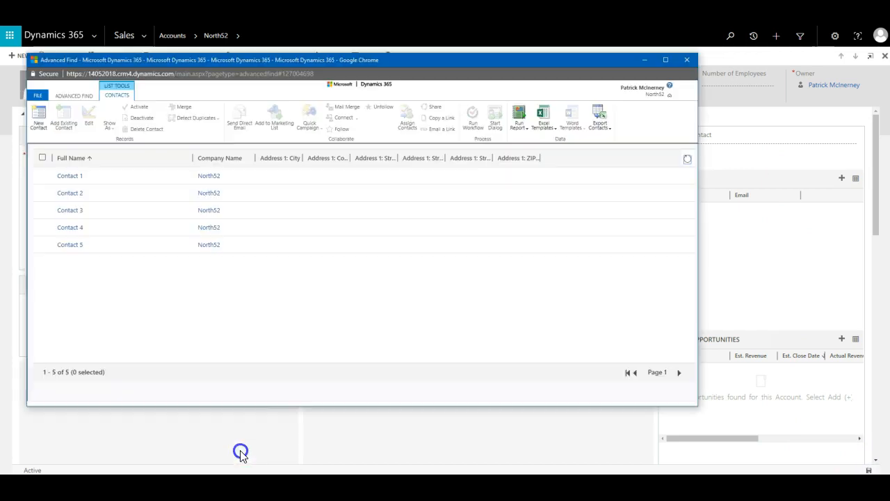
click(687, 159)
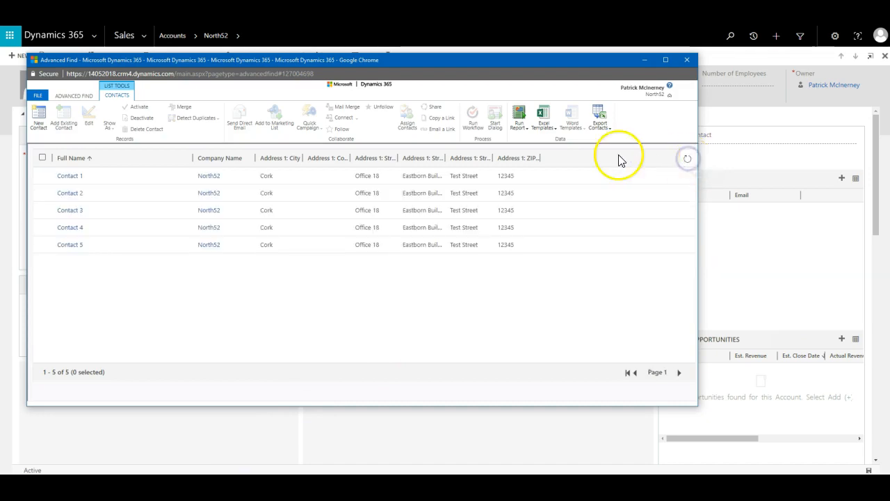